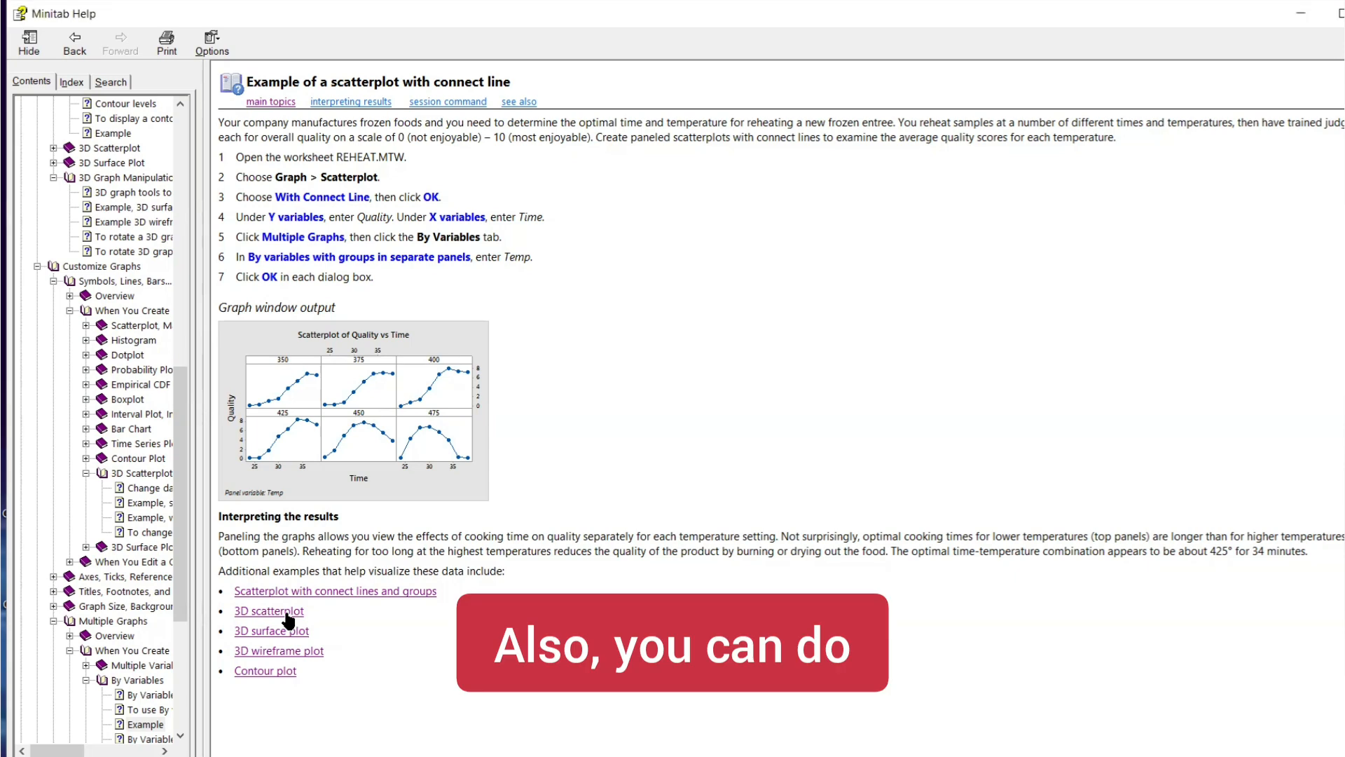
Review the help examples for the 3D scatterplot, 3D wireframe plot and grouped connect lines, then return to the scatterplot with connect line and its worksheet name
click(287, 610)
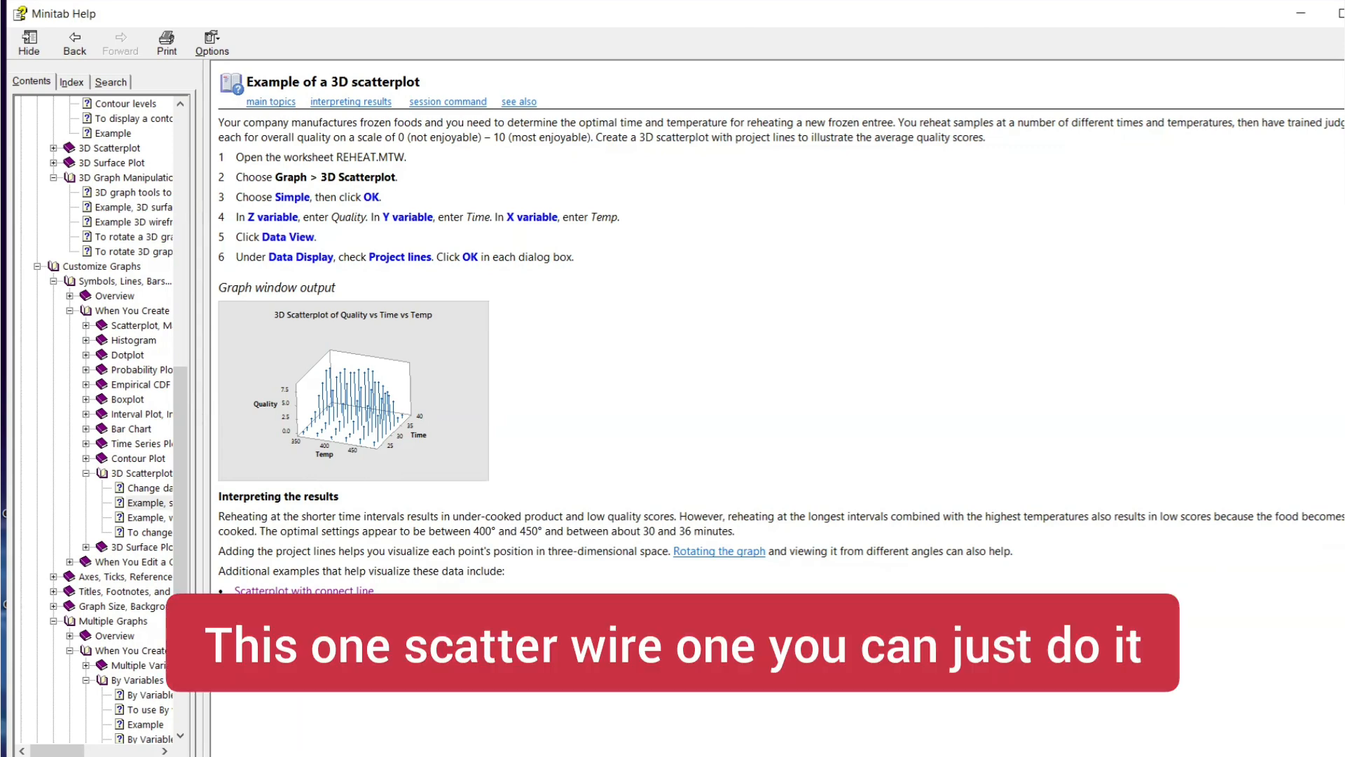
click(275, 650)
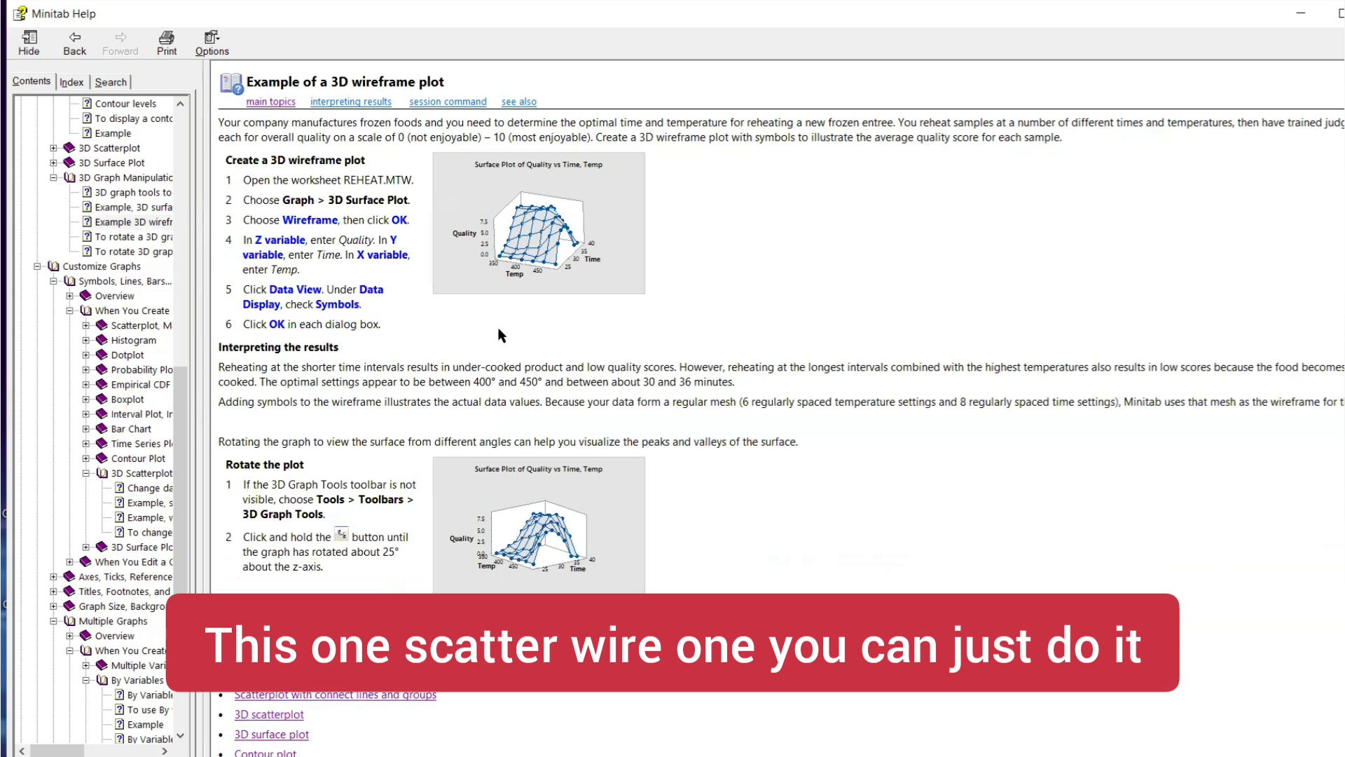
click(64, 45)
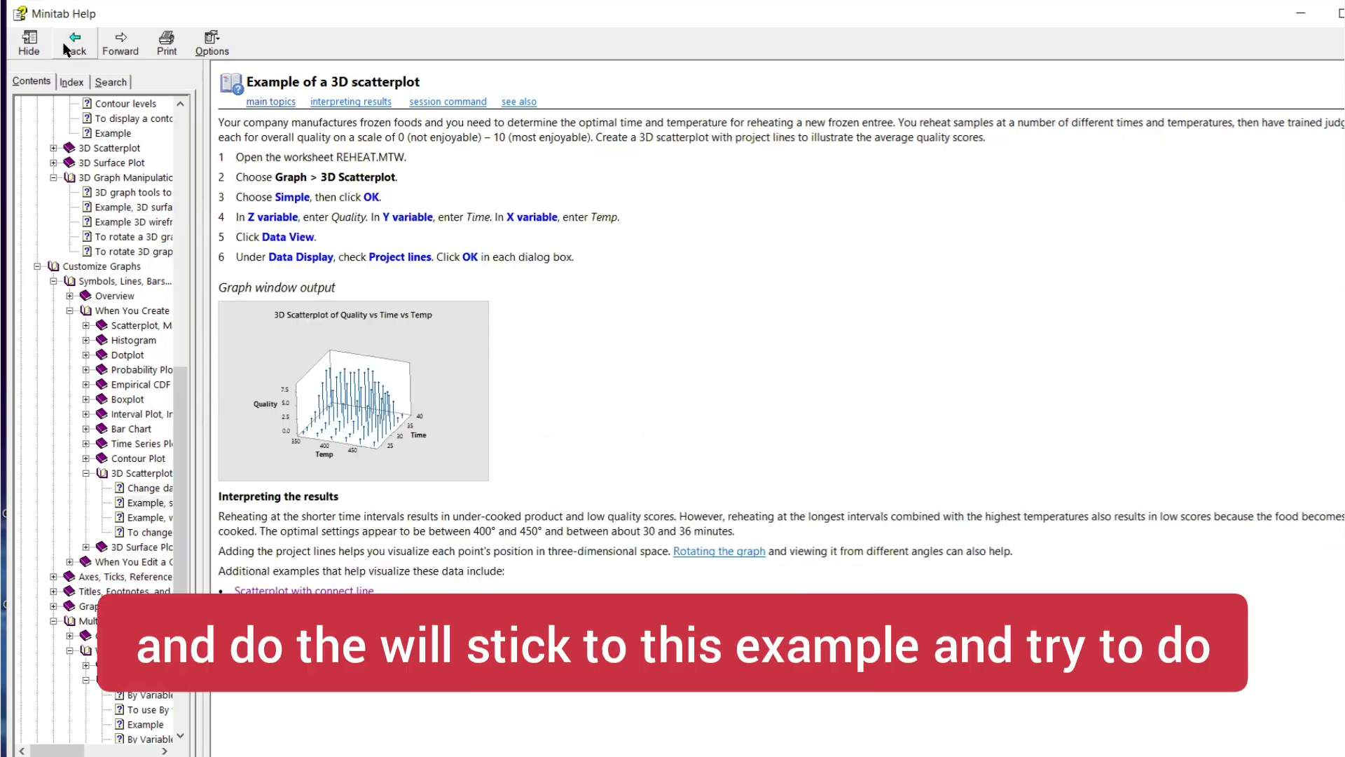
click(64, 46)
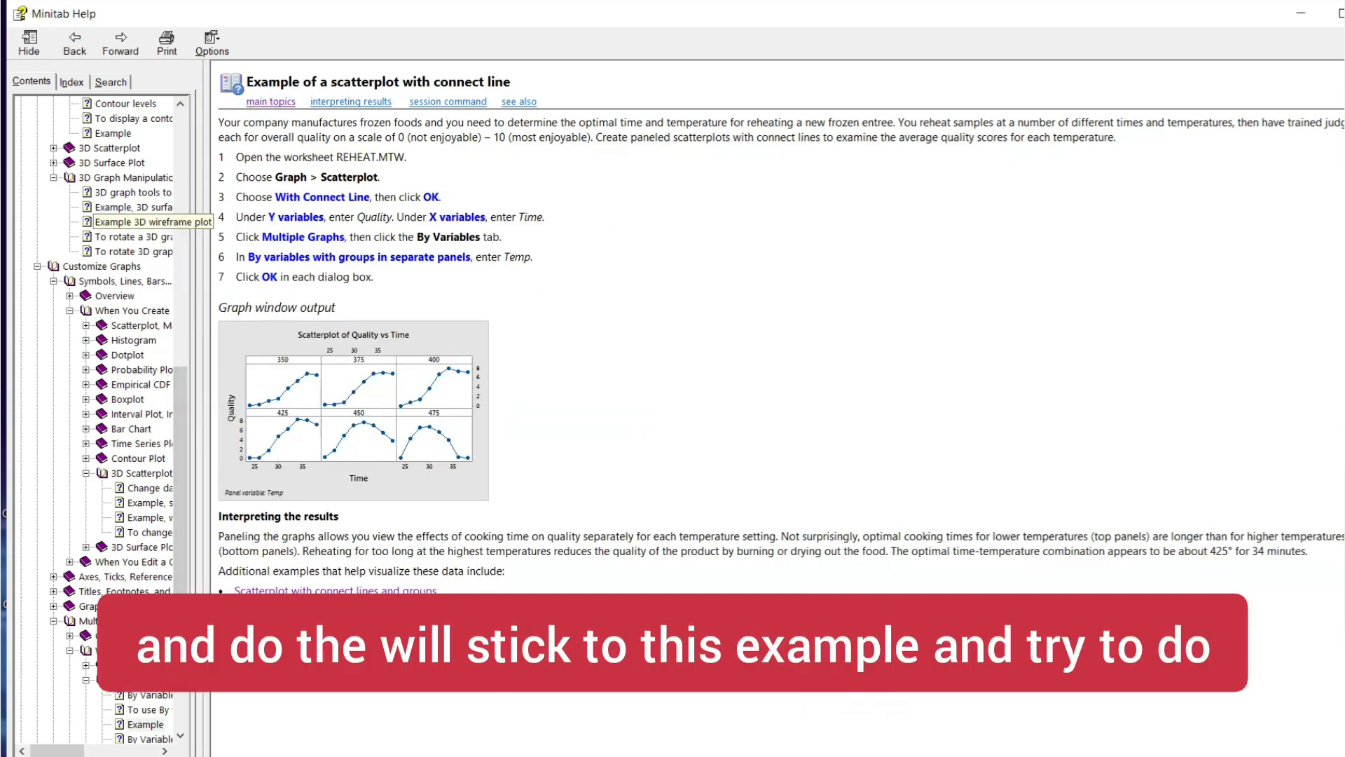
click(301, 590)
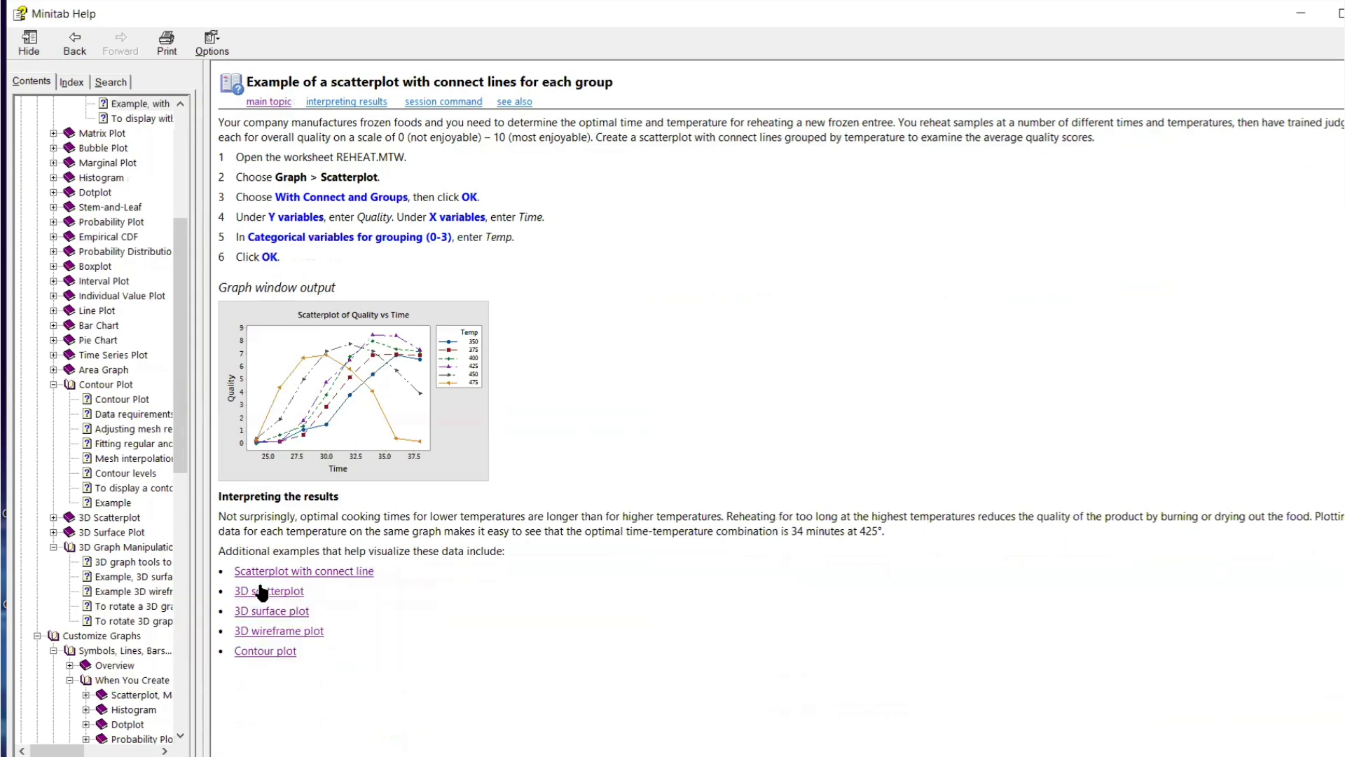
click(262, 590)
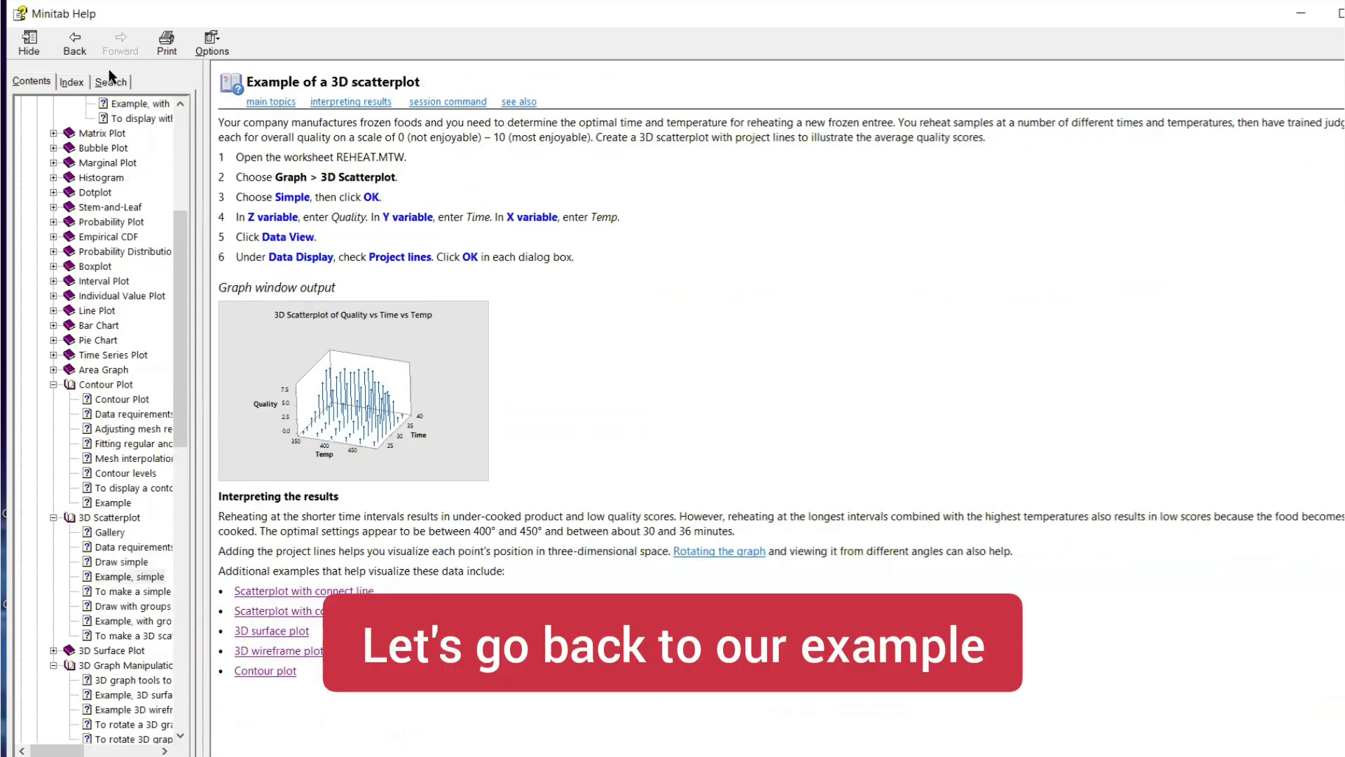
click(64, 47)
click(64, 46)
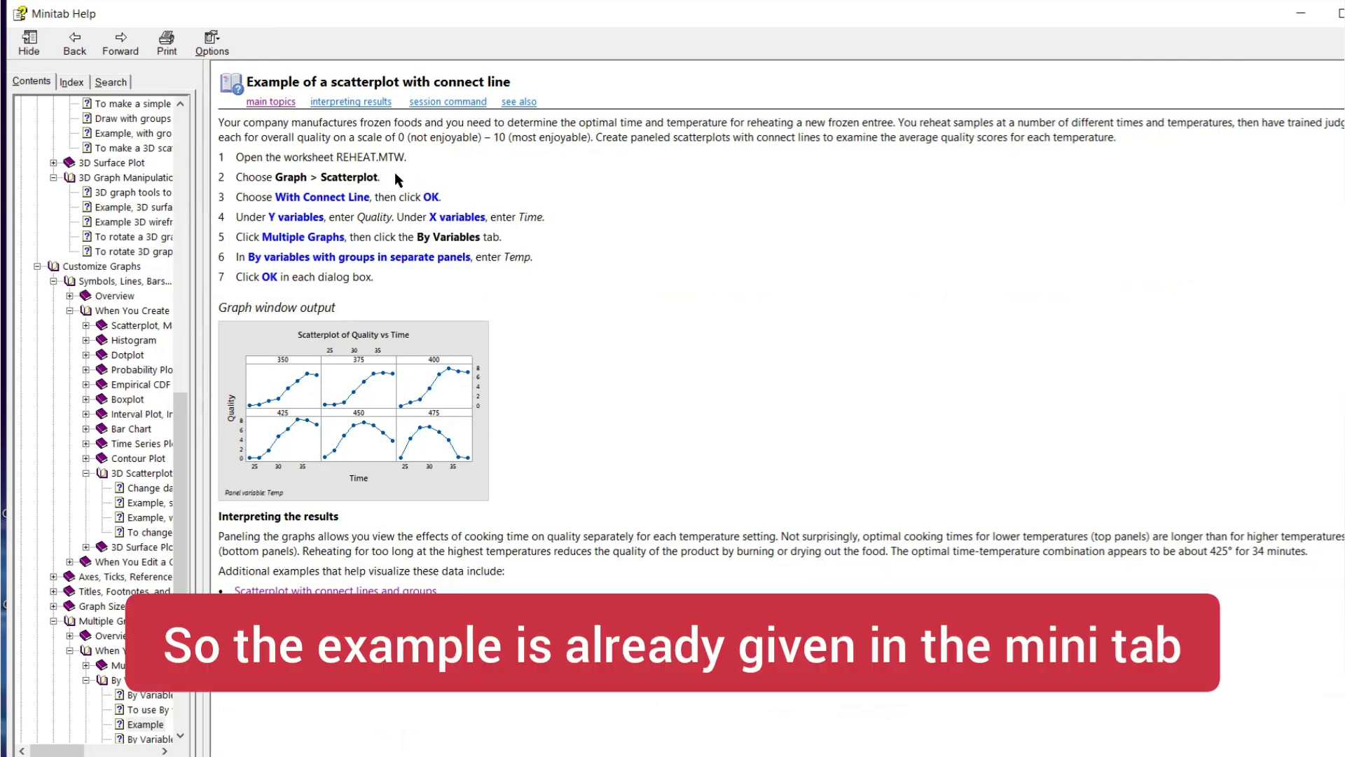
drag(337, 157, 430, 159)
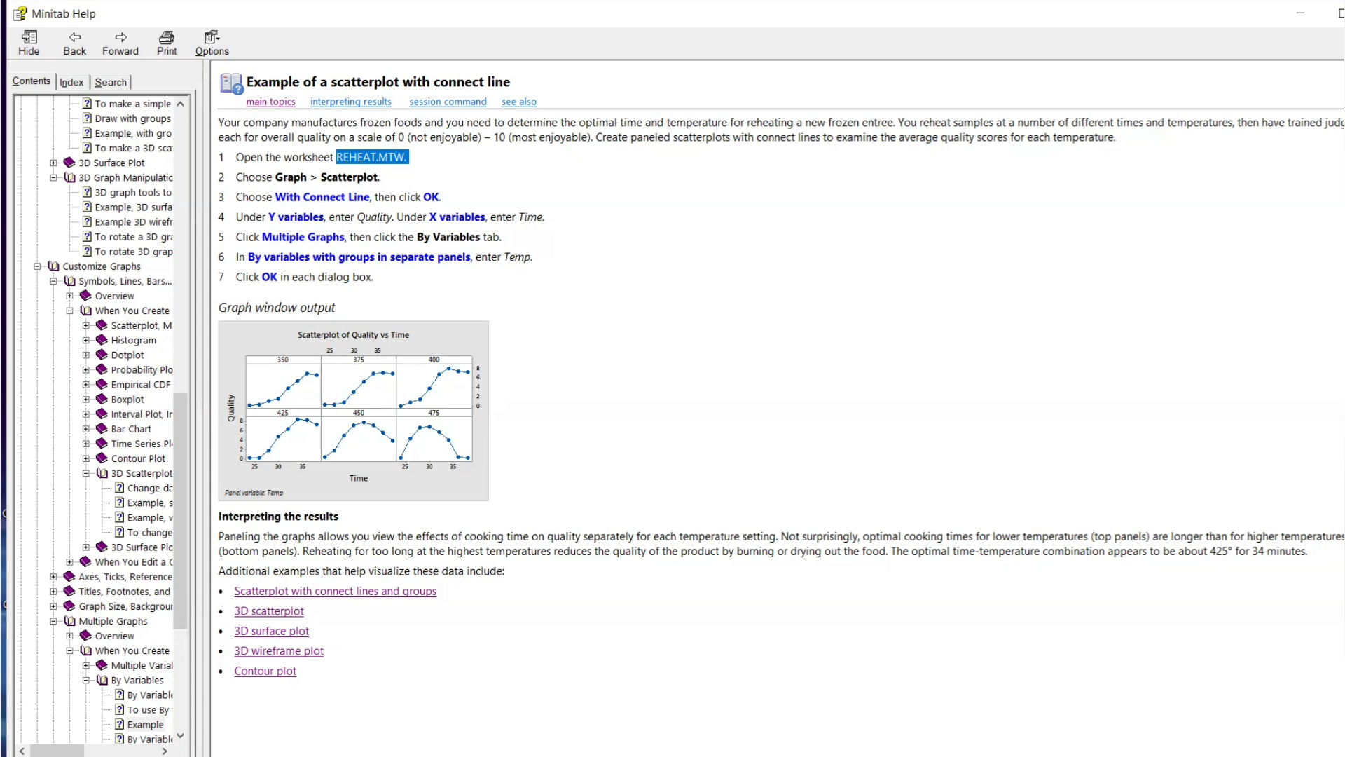
Switch to the Minitab main window, cancel the pending With Connect and Groups scatterplot and bring up the project's worksheets
click(792, 729)
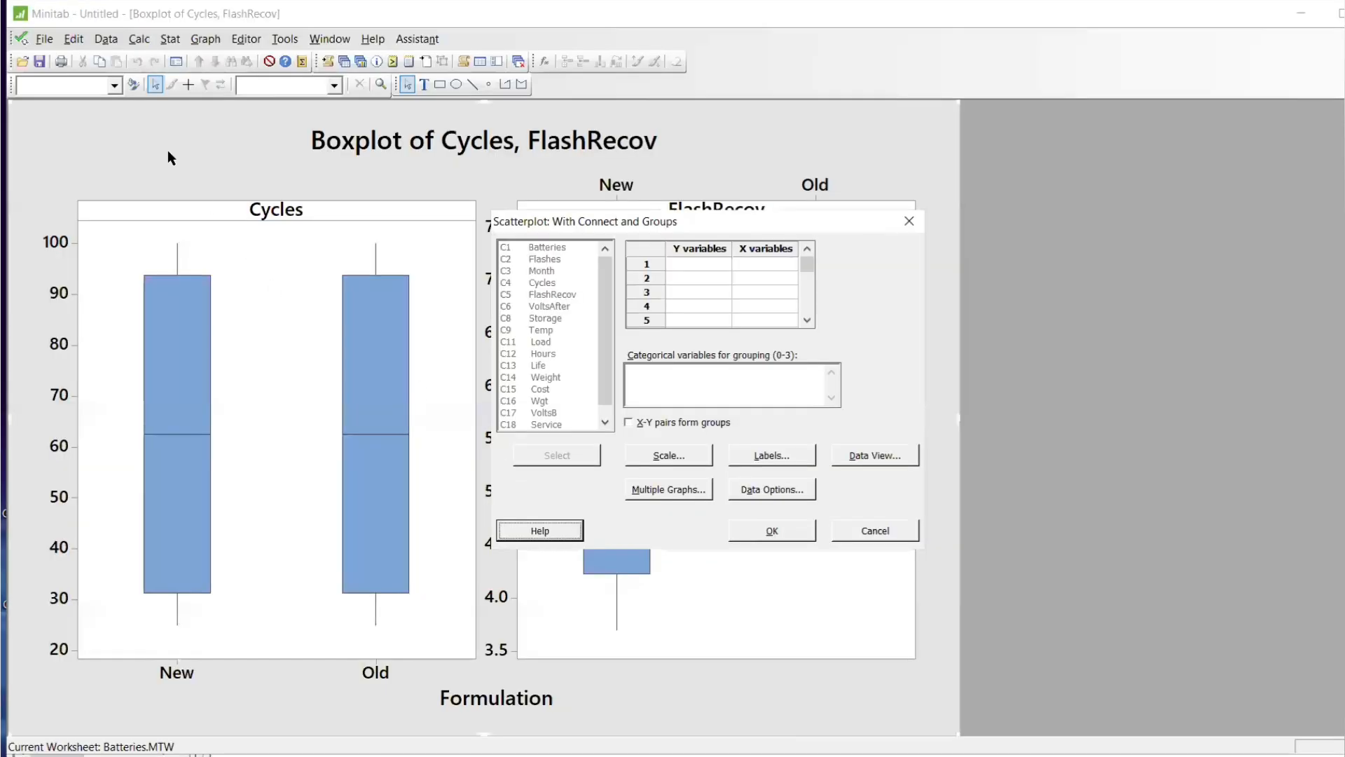
click(42, 40)
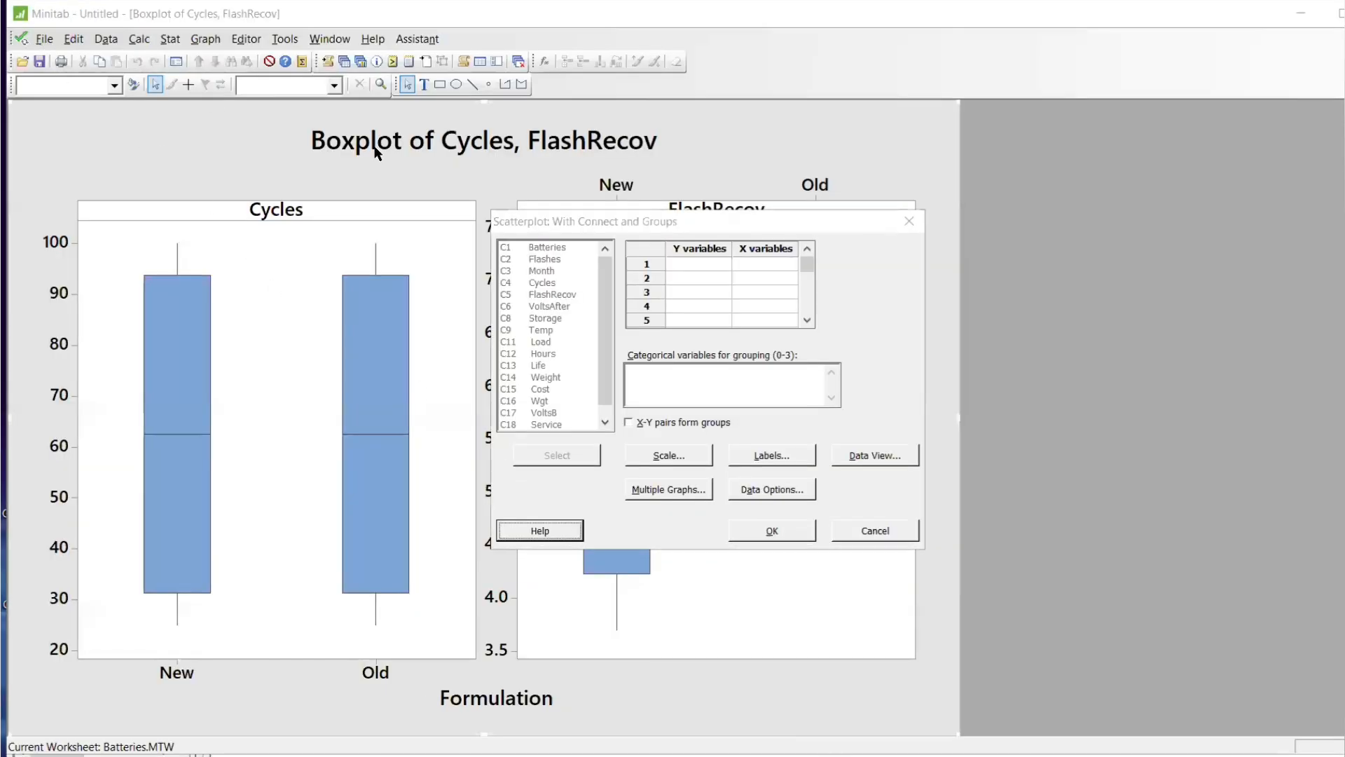
click(908, 221)
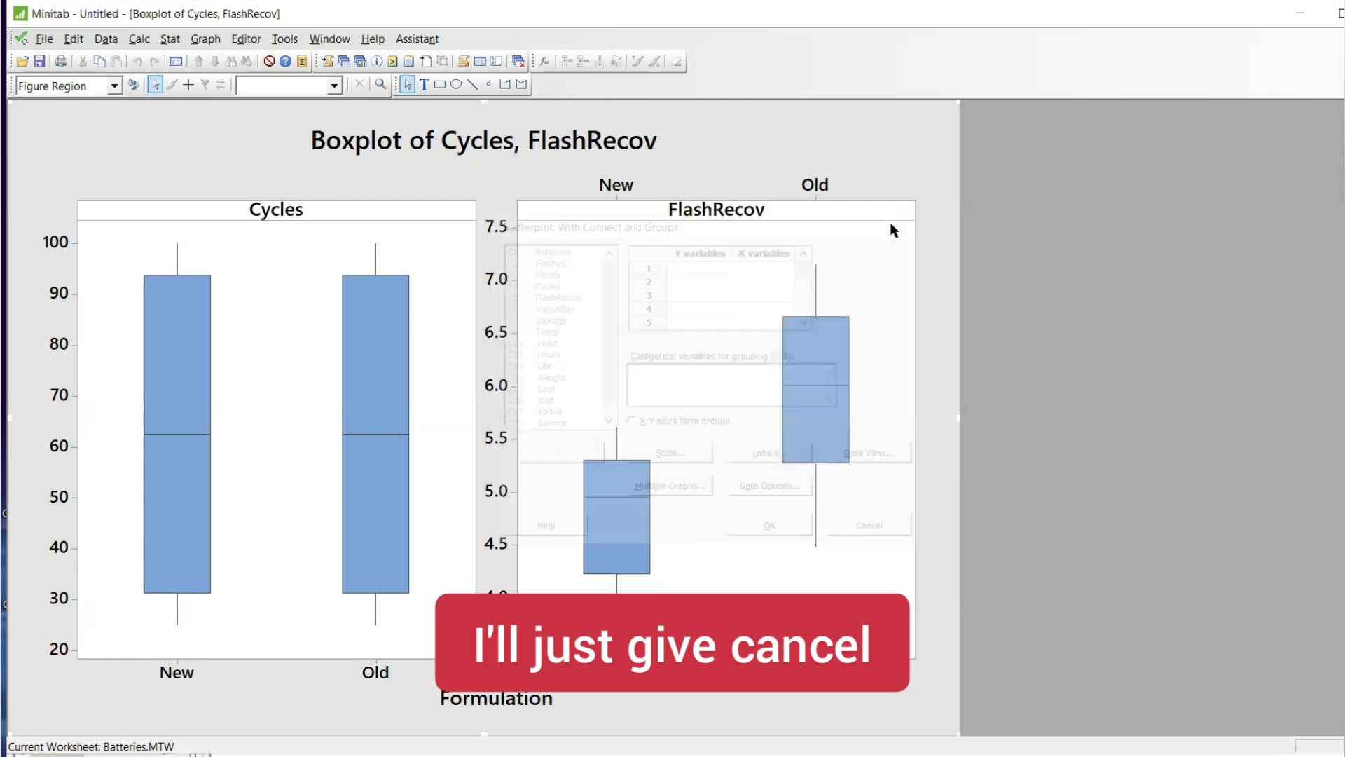
click(343, 63)
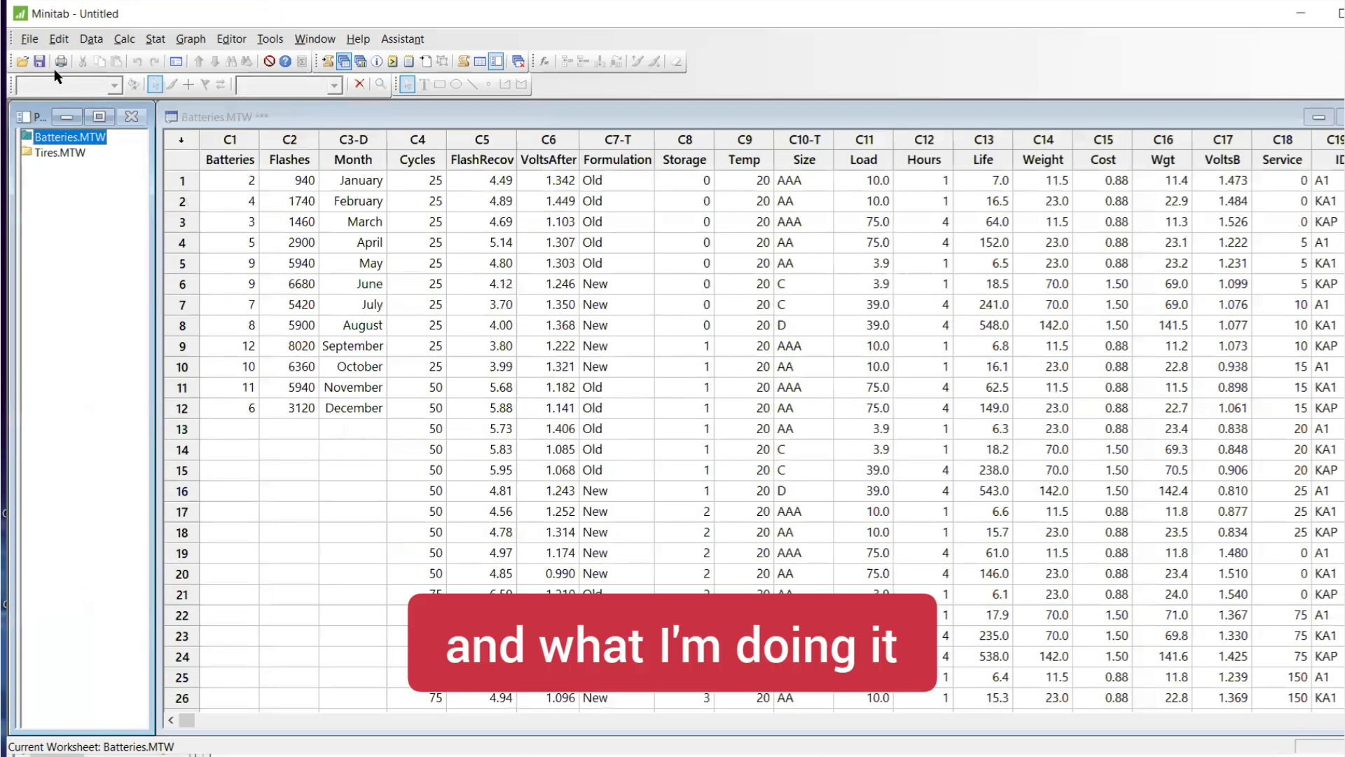
Open the worksheet reheat from the Minitab Sample Data folder
click(29, 39)
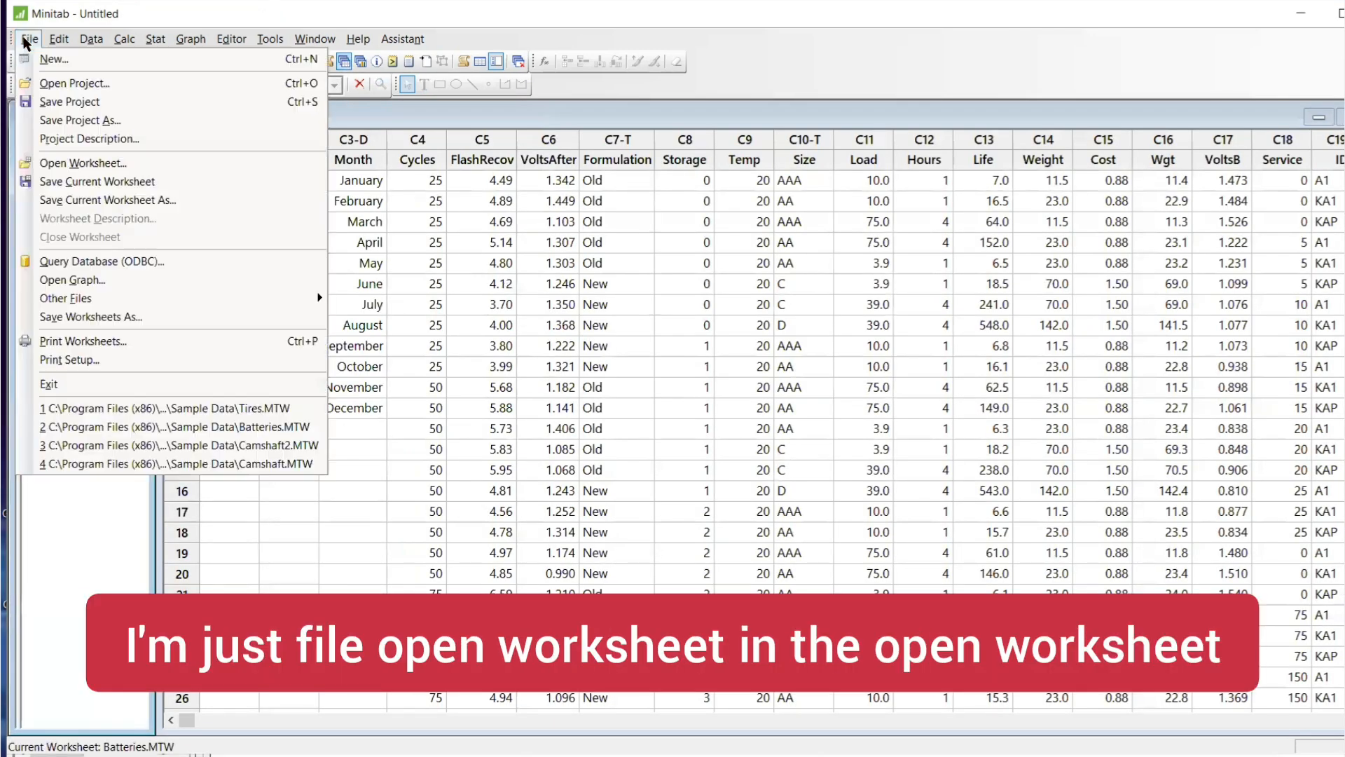
click(74, 162)
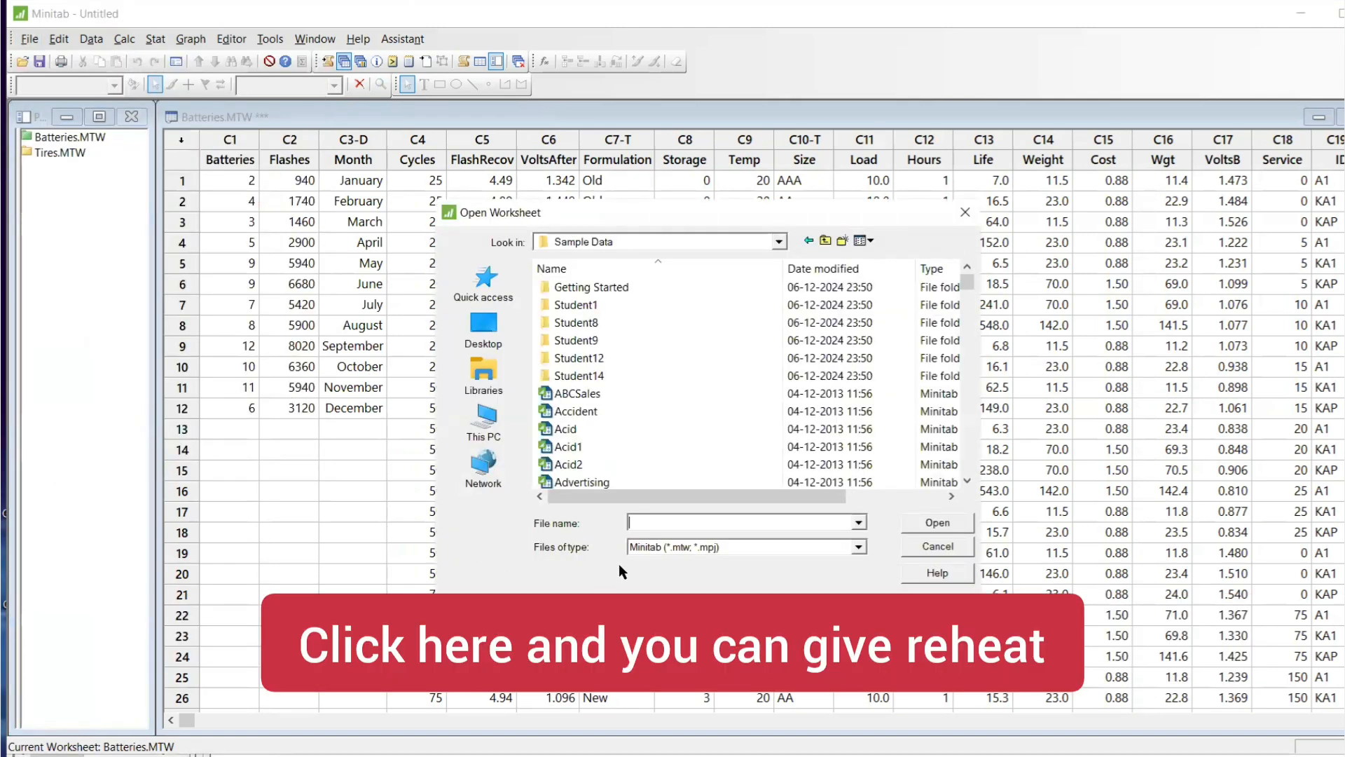
text(rehea)
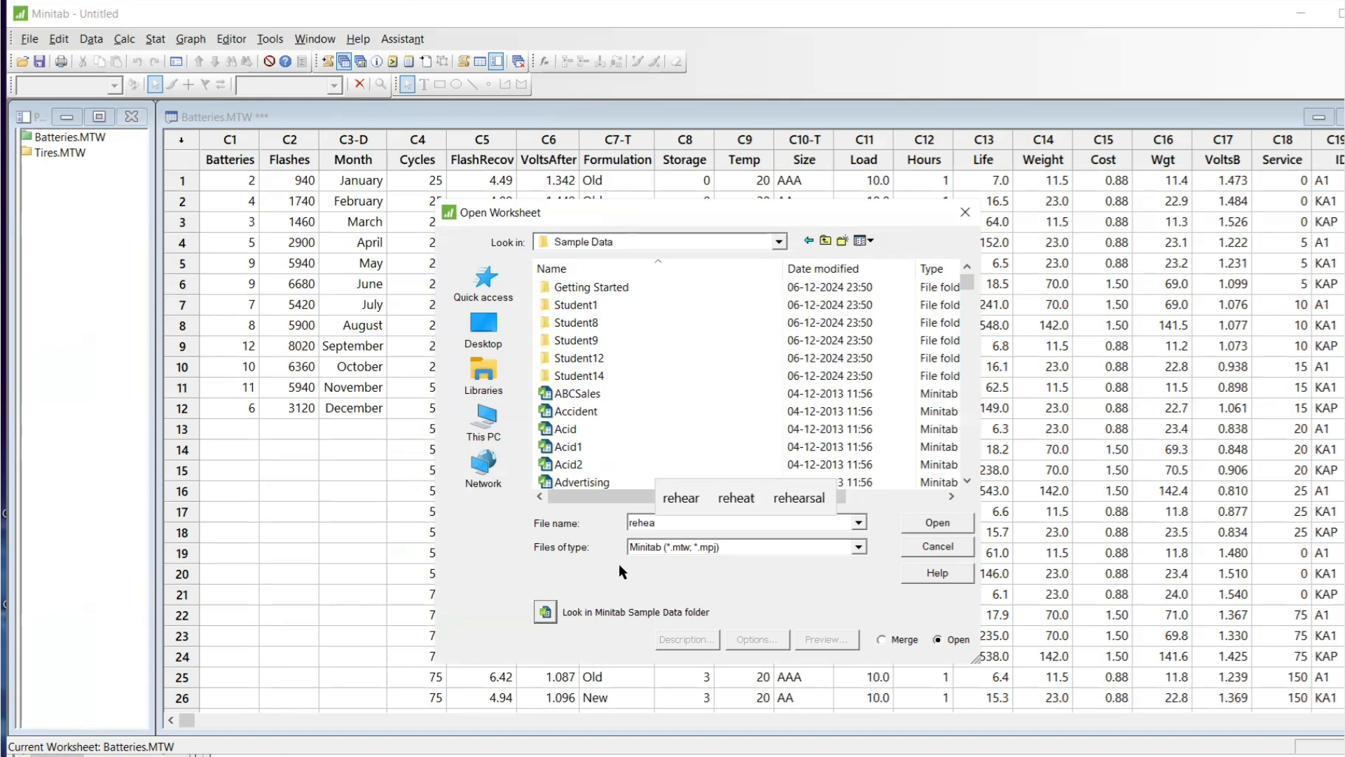
text(t)
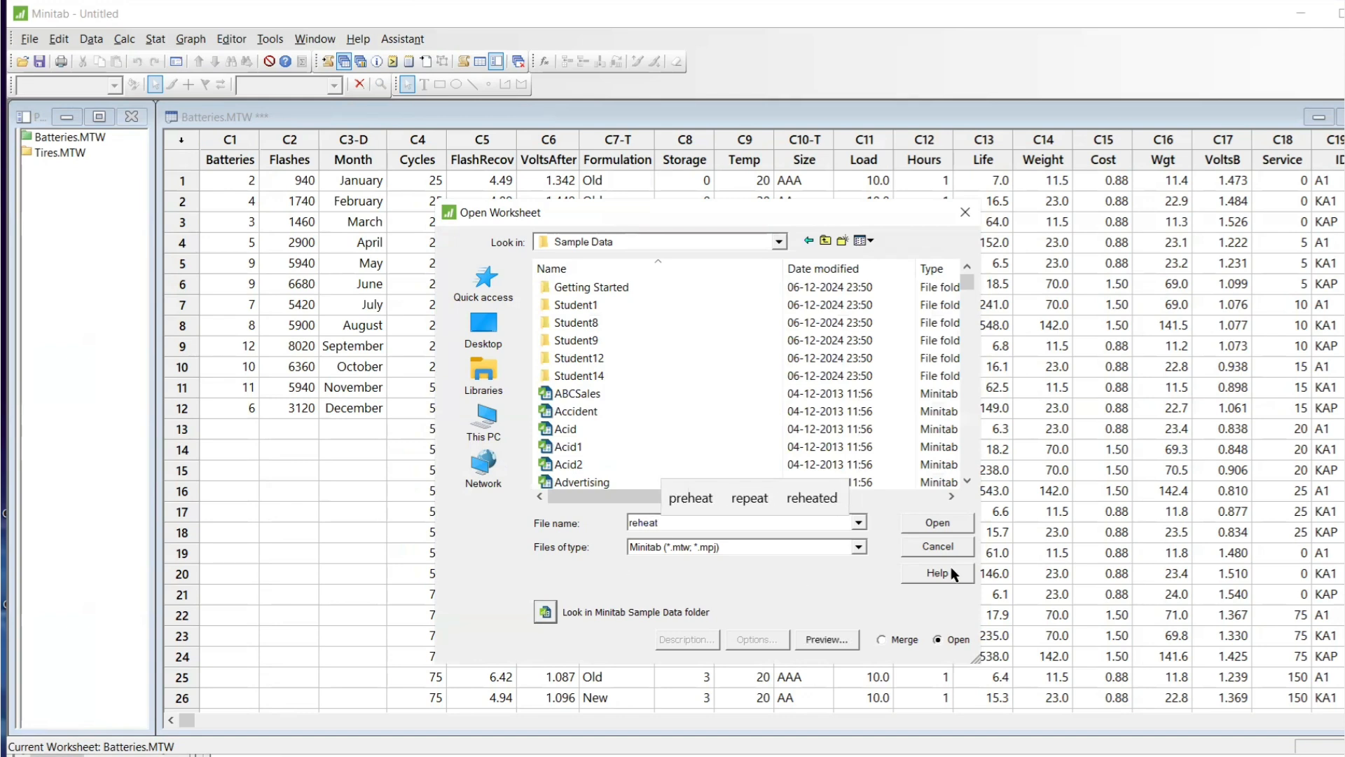
click(938, 522)
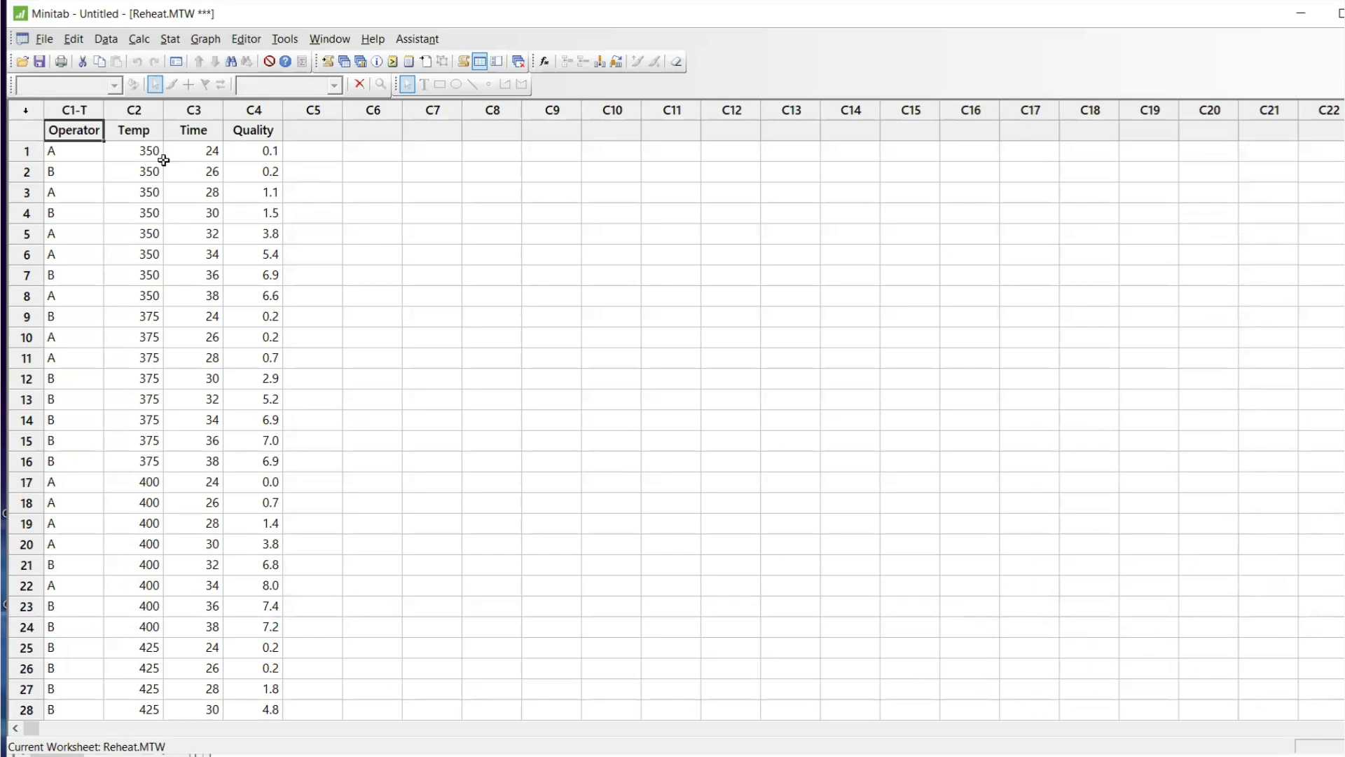
Look through the Reheat data and start a scatterplot of the With Connect and Groups type
scroll(217, 309, down, 14)
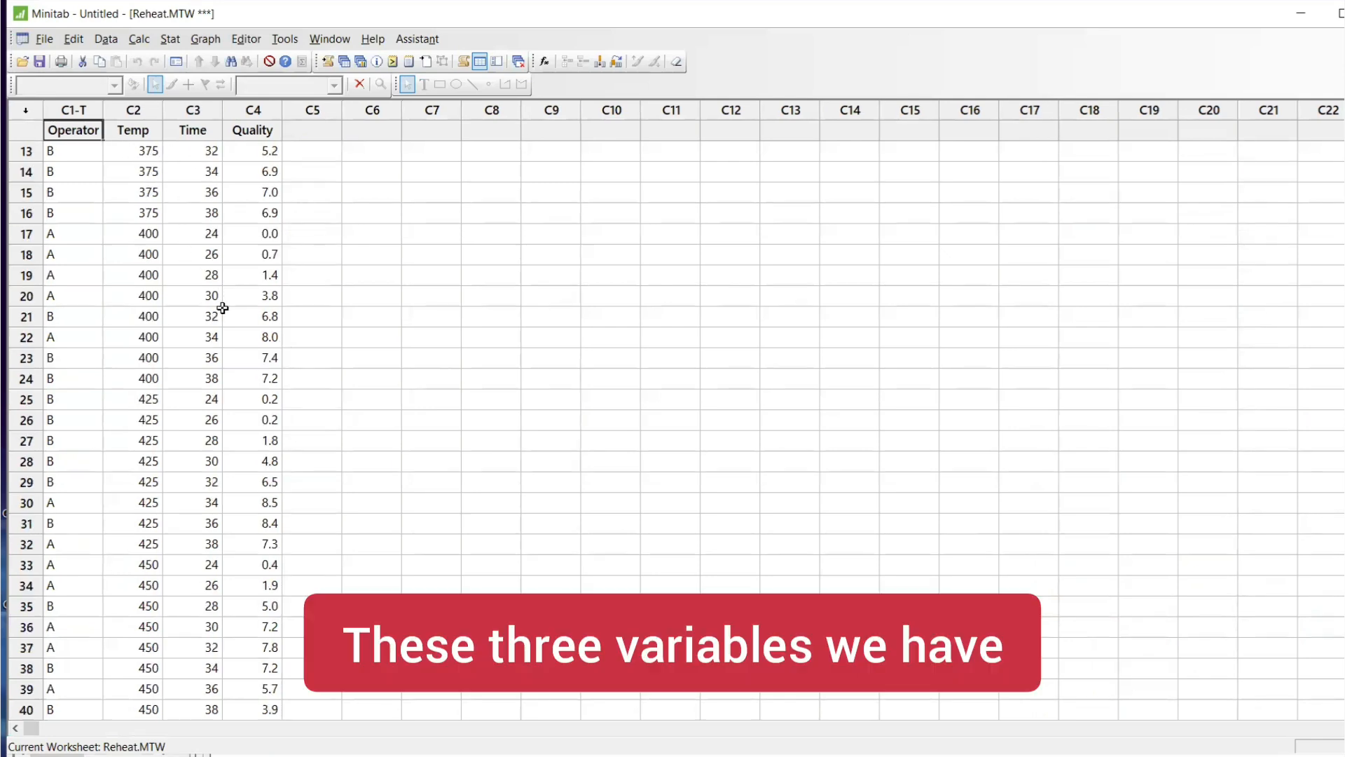
scroll(217, 318, up, 4)
scroll(210, 314, up, 10)
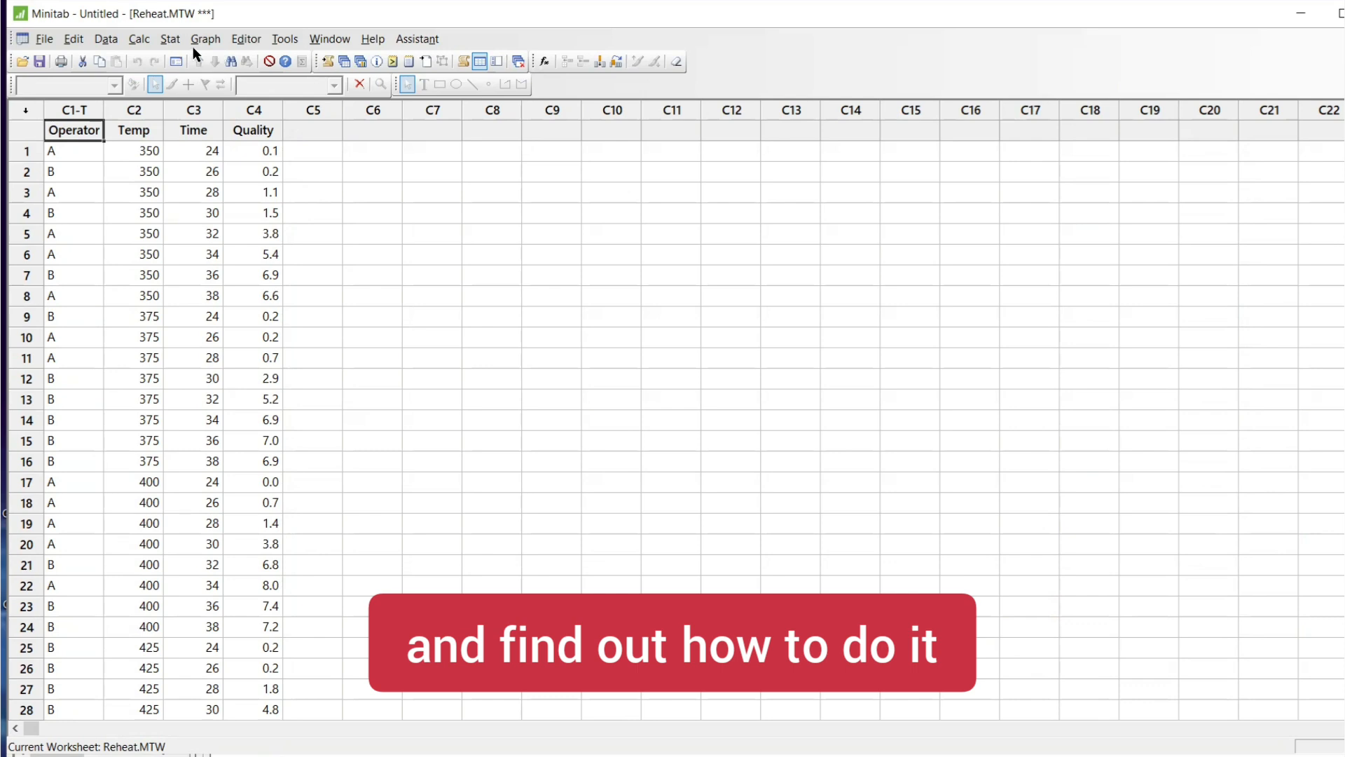
click(172, 39)
mouse_move(205, 39)
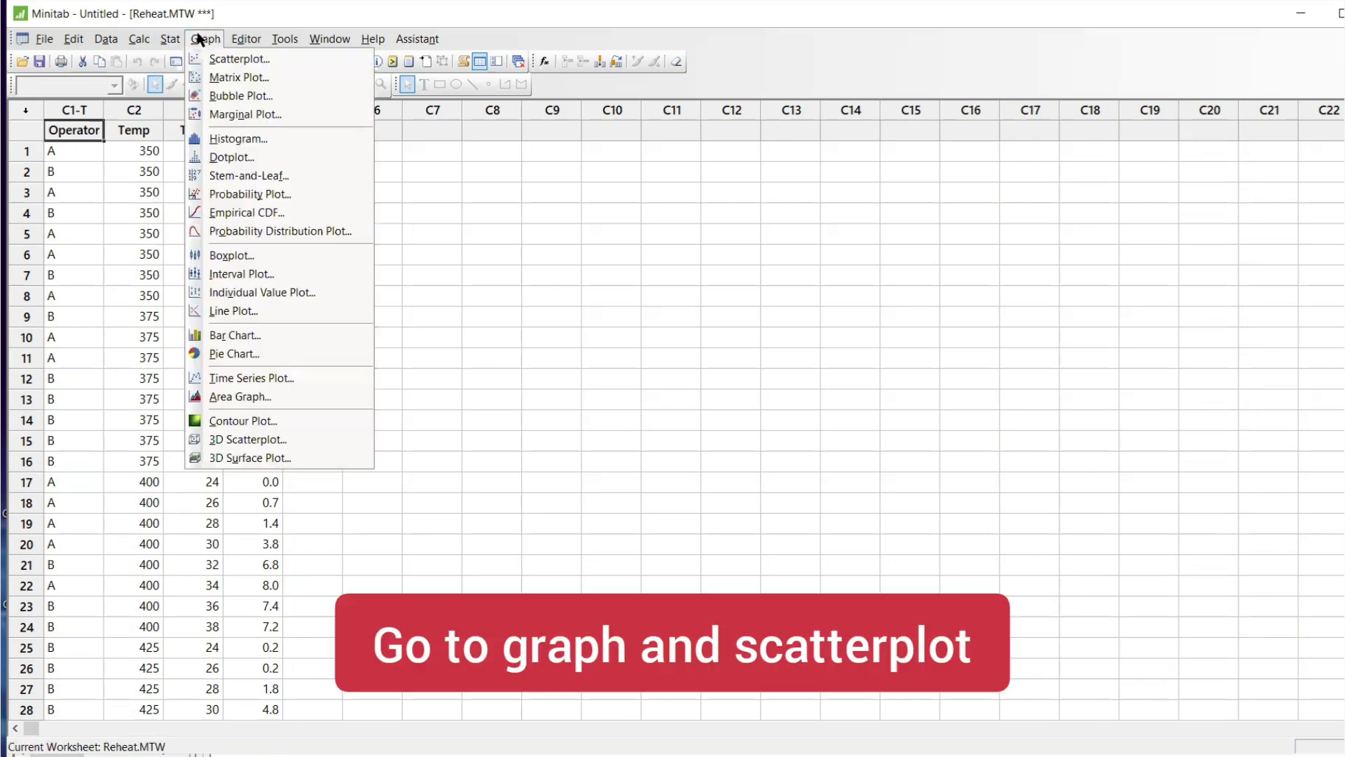
click(209, 62)
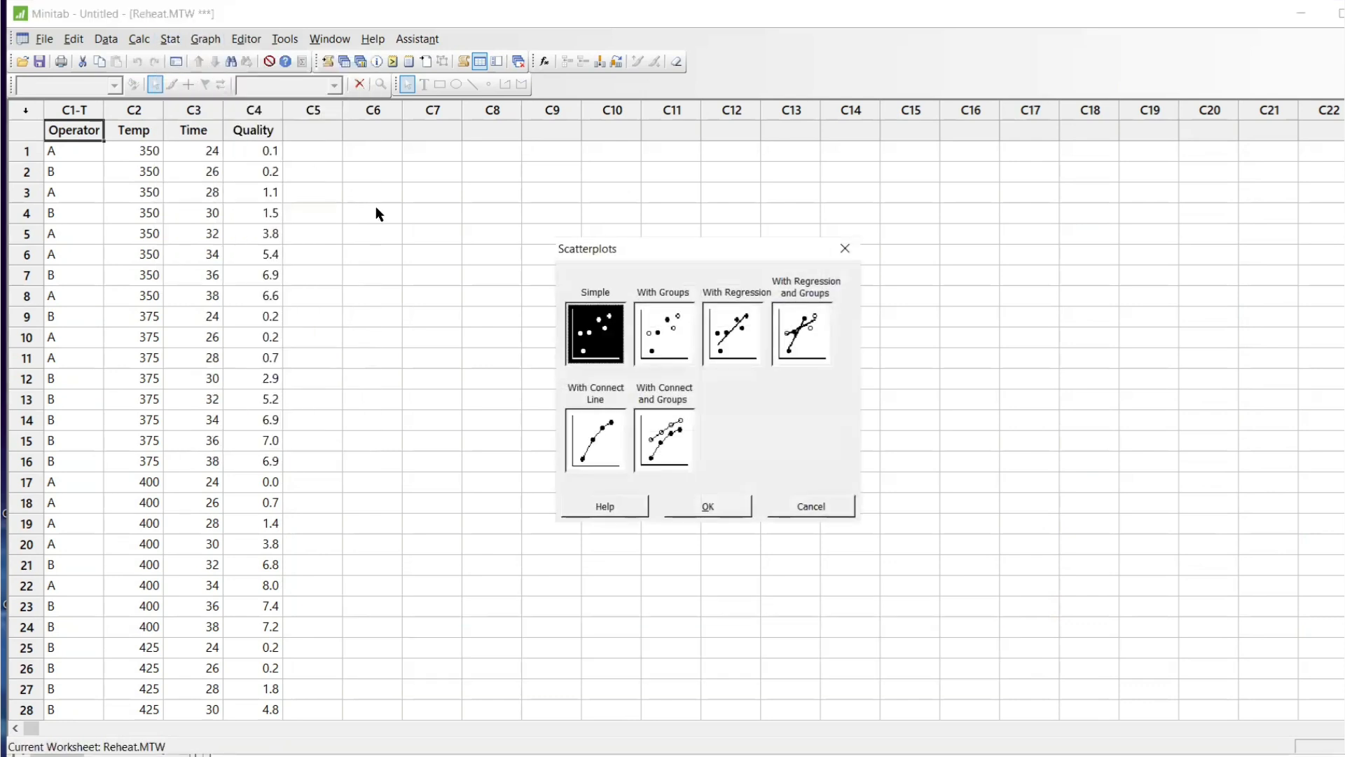
click(663, 438)
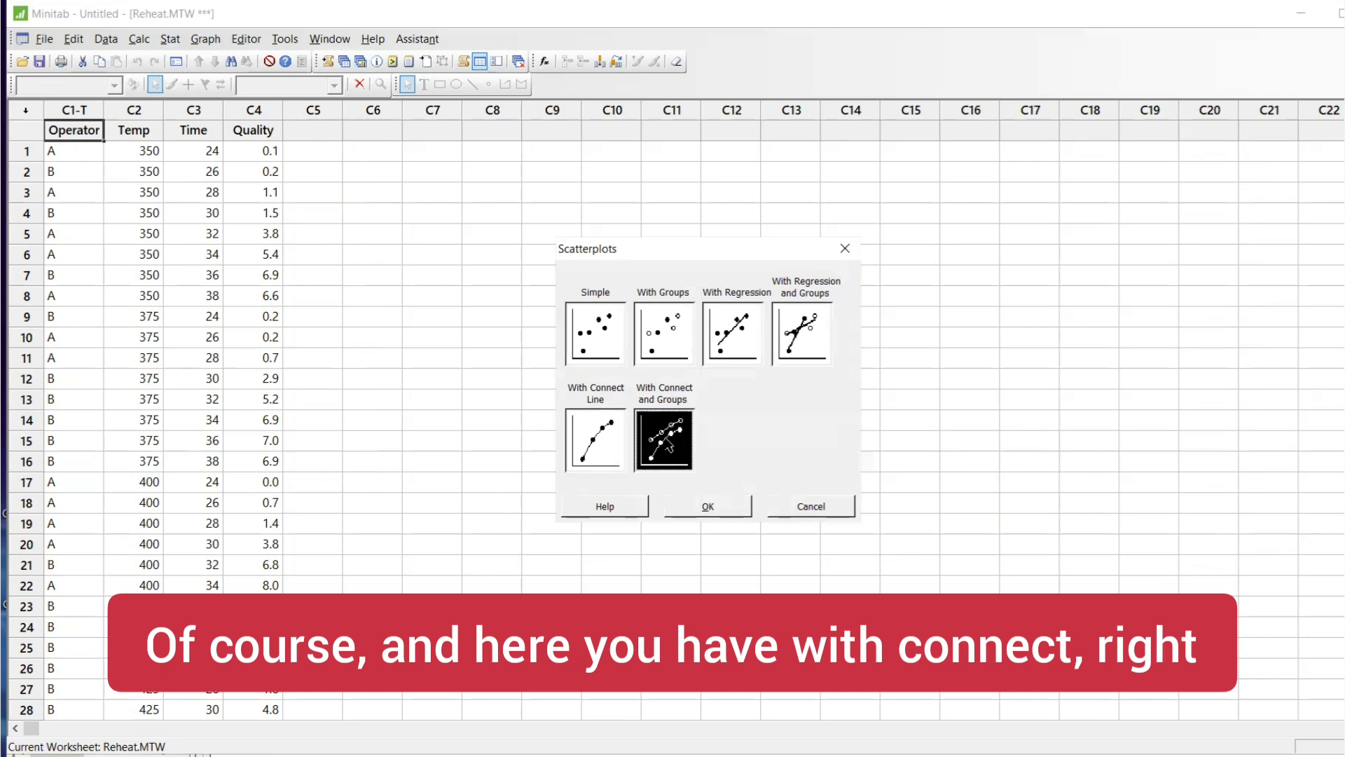
click(695, 499)
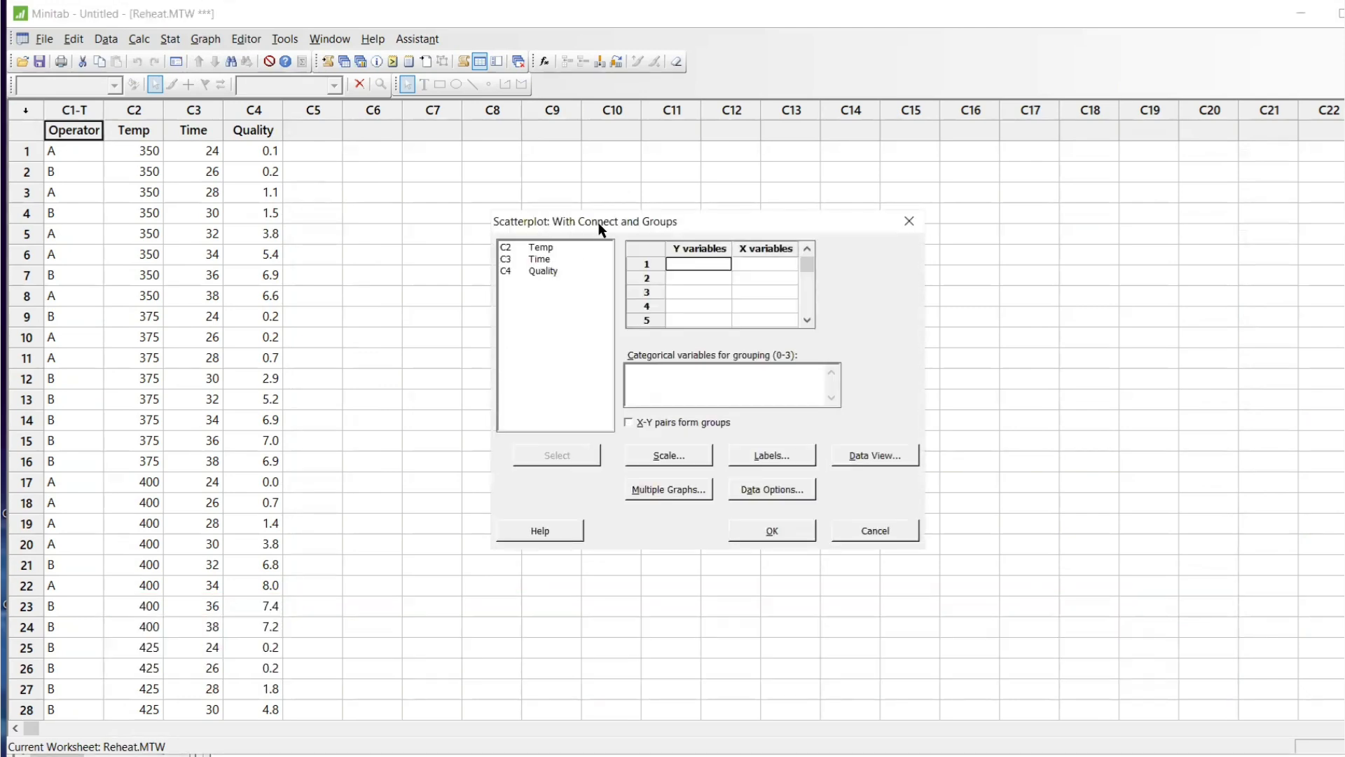
Assign Quality as the Y variable and Time as the X variable of the scatterplot
drag(599, 224, 408, 164)
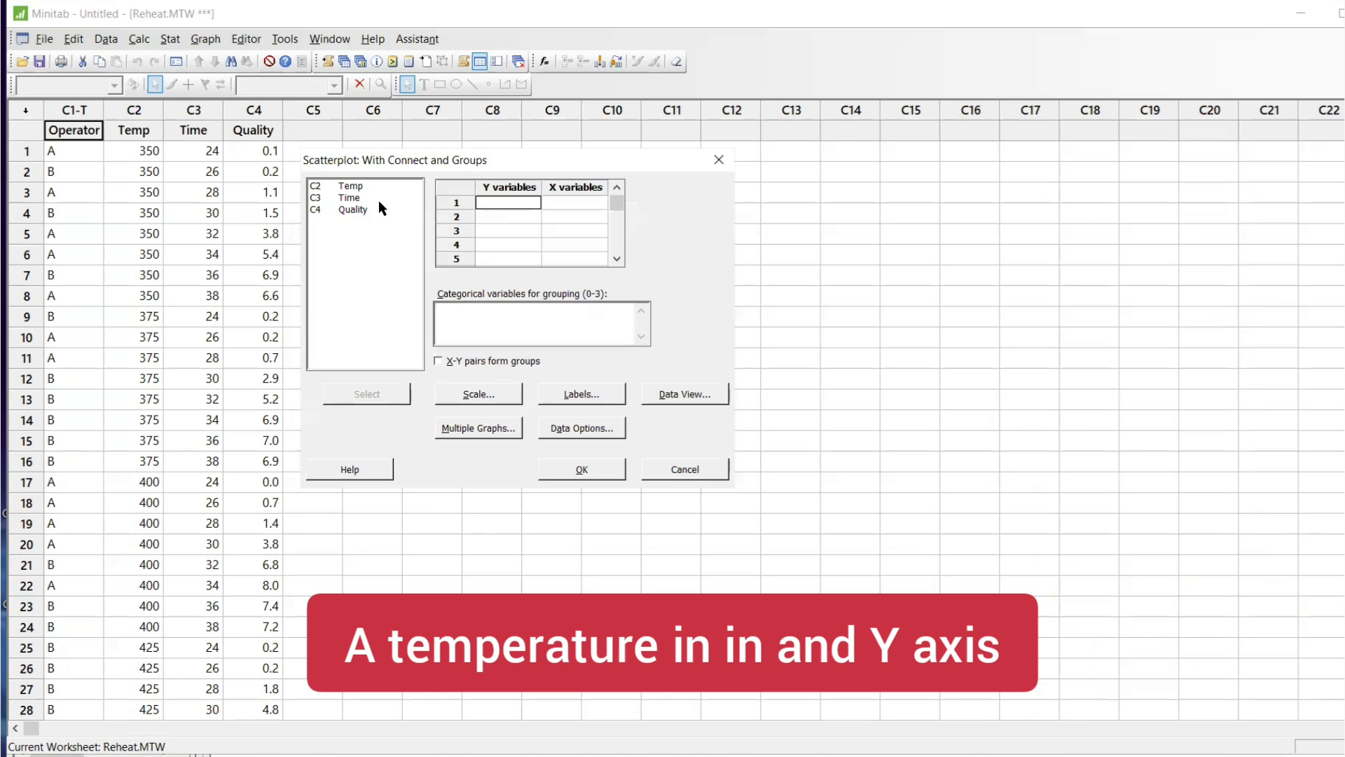
double_click(343, 209)
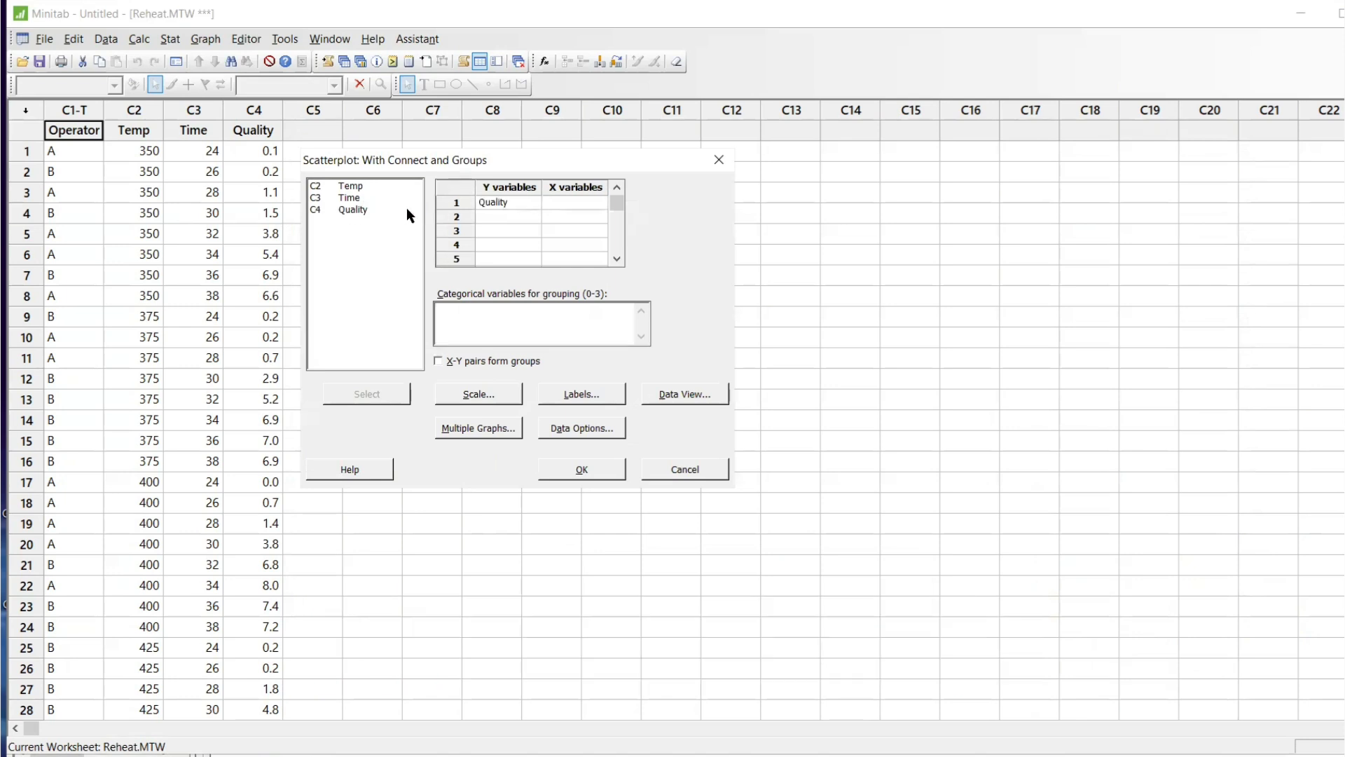
double_click(353, 197)
Show graph pairs in separate panels of the same graph, panel the groups by Temp, and create the scatterplot
click(467, 427)
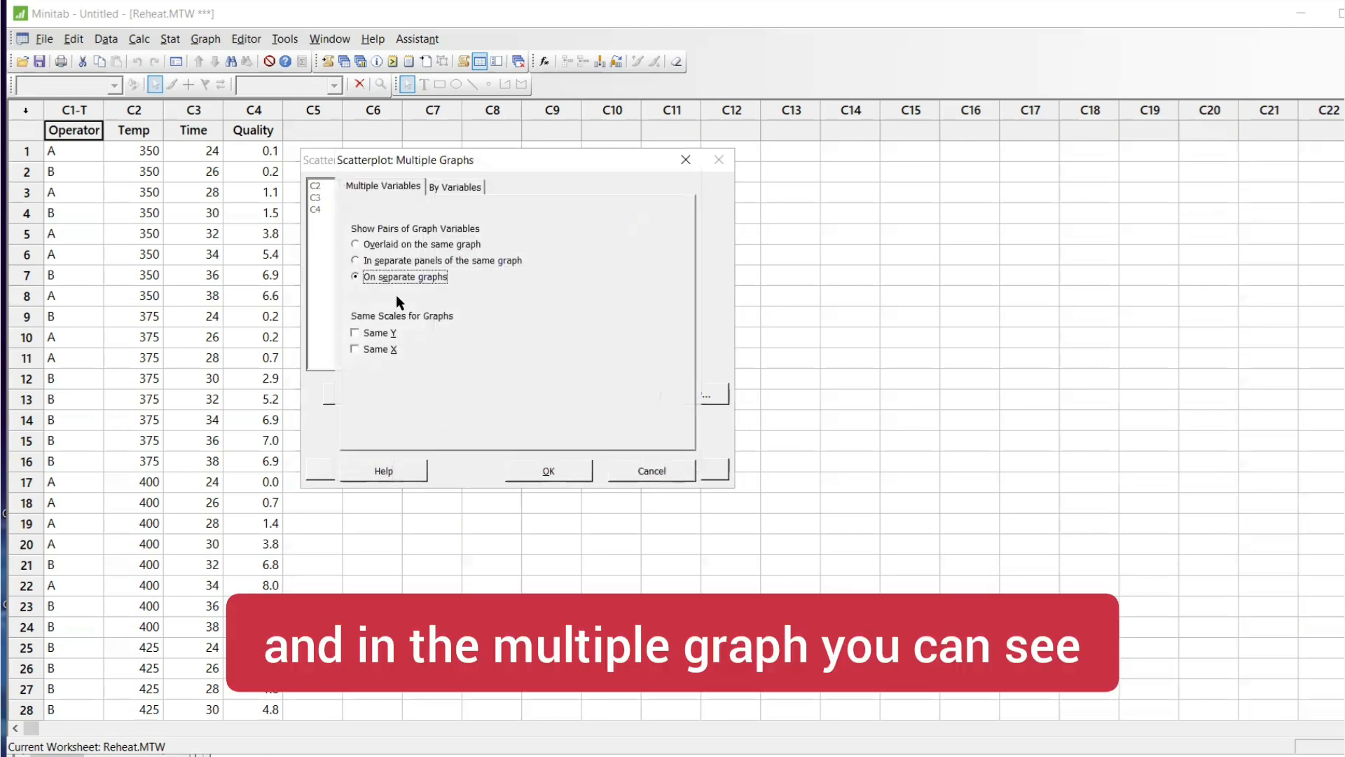
click(393, 261)
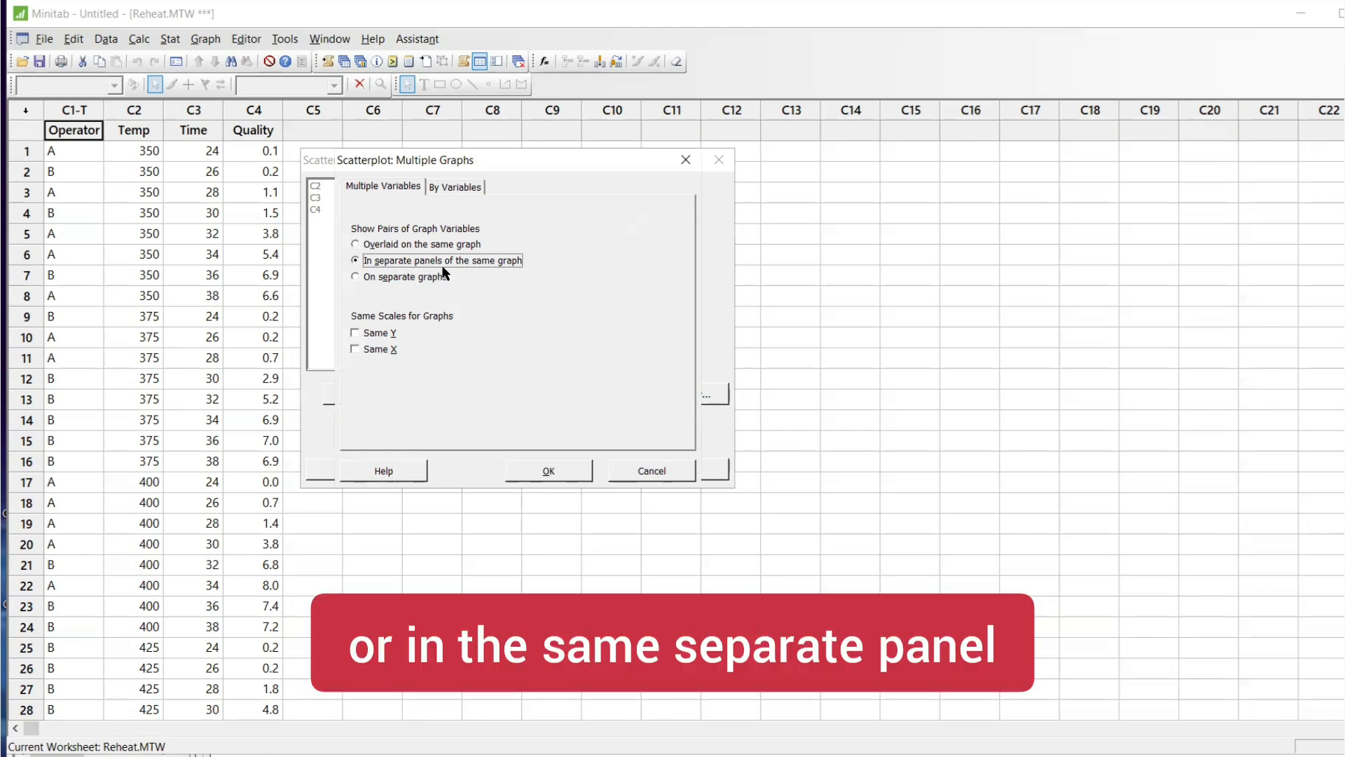
click(462, 186)
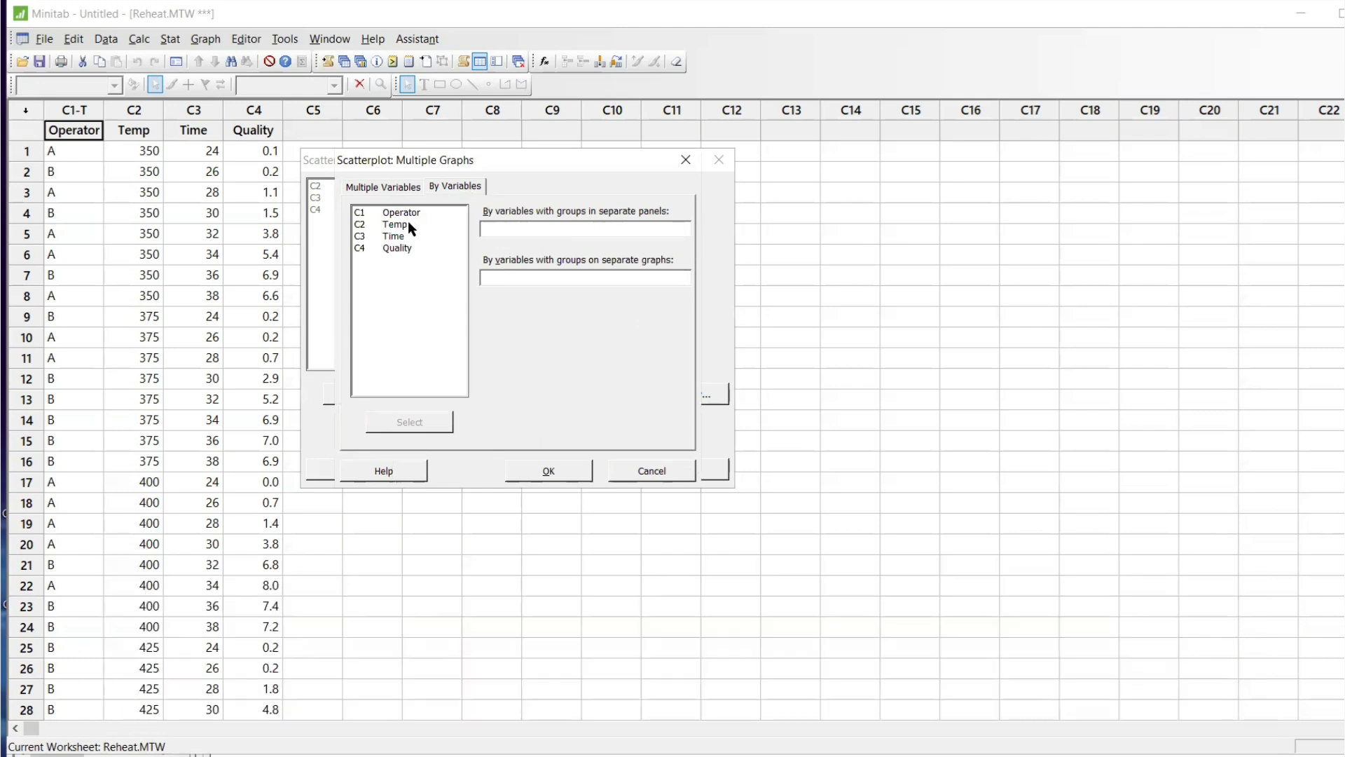
click(400, 225)
click(410, 421)
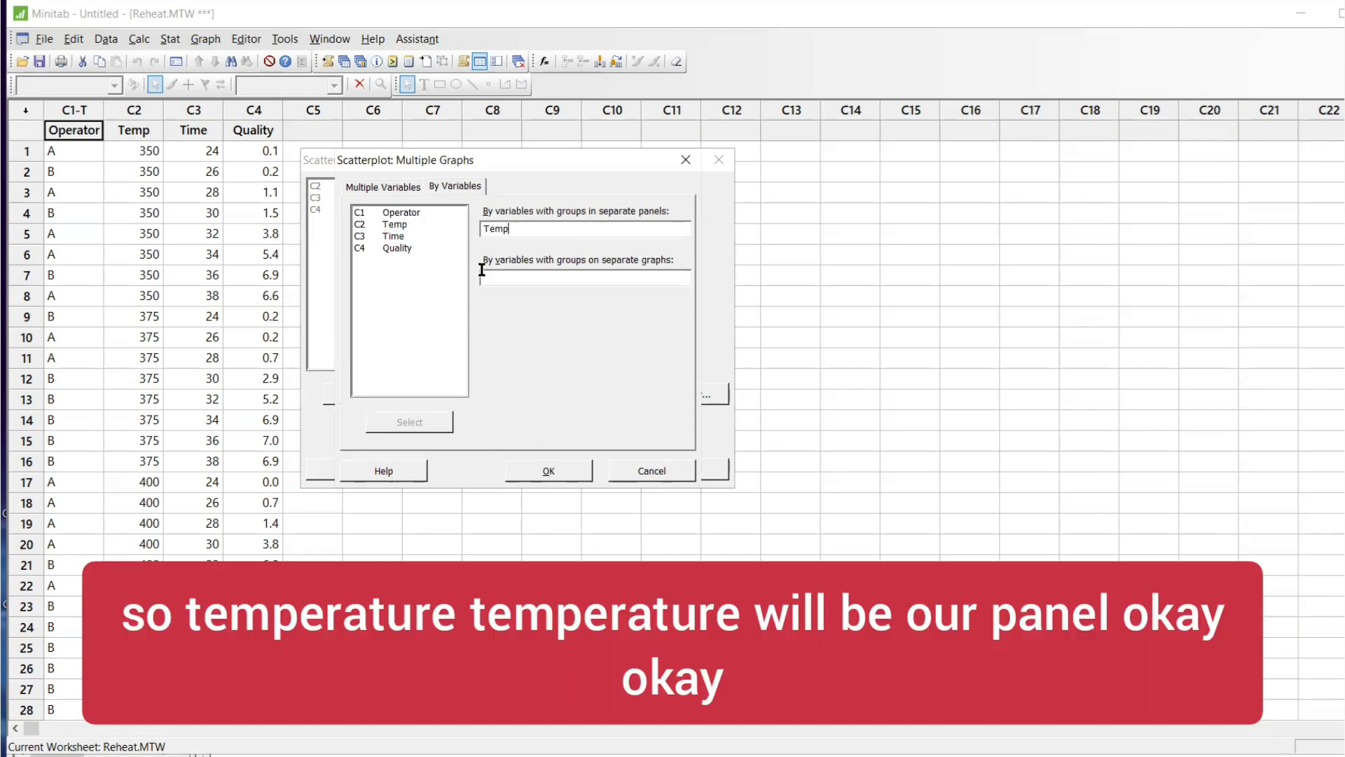
click(566, 464)
click(571, 467)
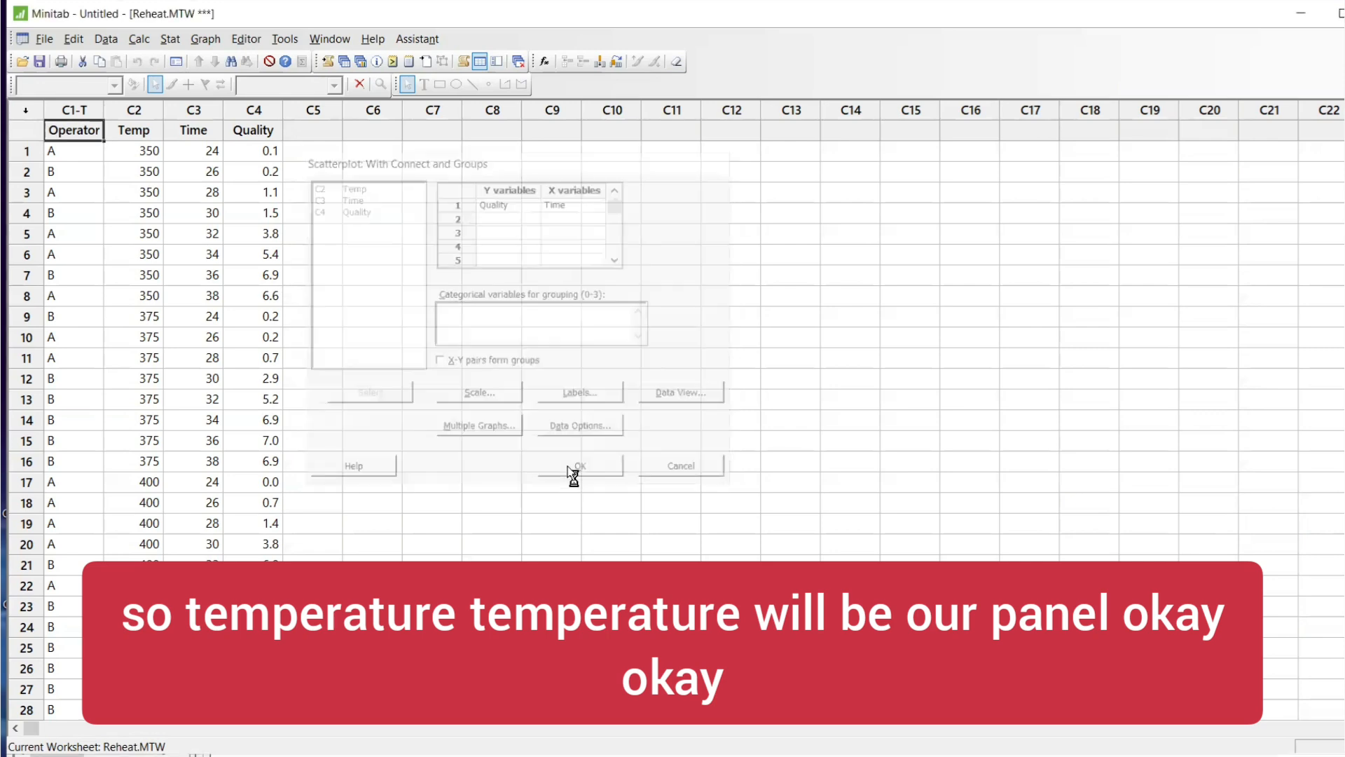